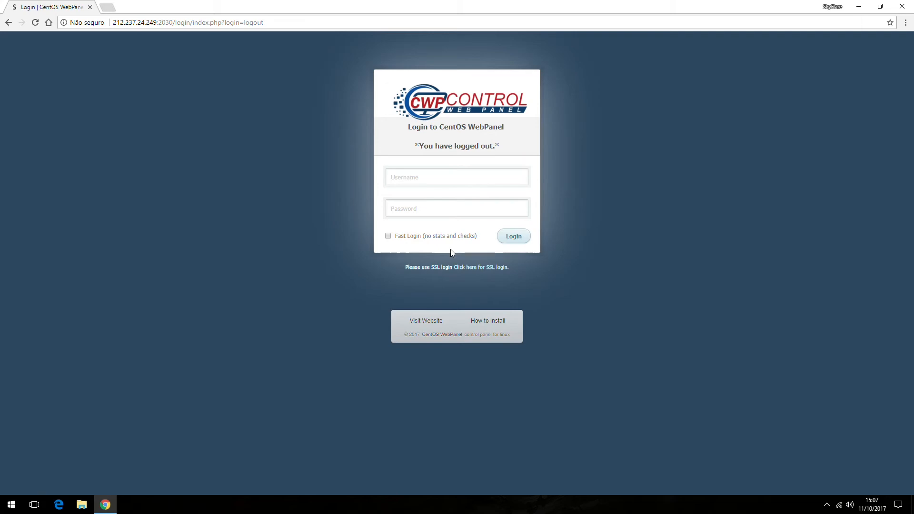
Log in to the CentOS WebPanel as root with the account password
{"action": "left_click", "coordinate": [479, 177]}
{"action": "type", "text": "root"}
{"action": "key", "text": "Tab"}
{"action": "type", "text": "••••••••••"}
{"action": "key", "text": "Return"}
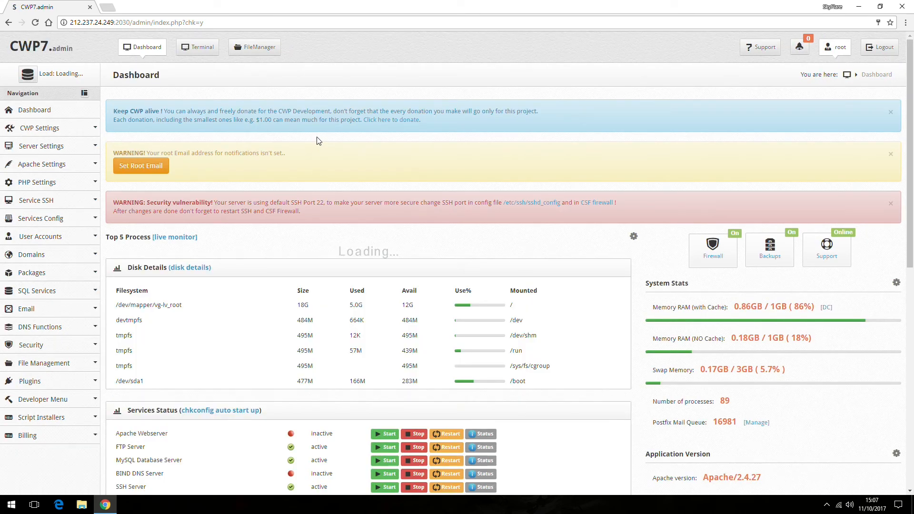
Open the CSF Firewall page from the Security section
{"action": "left_click", "coordinate": [87, 348]}
{"action": "scroll", "coordinate": [351, 197], "scroll_direction": "down", "scroll_amount": 2}
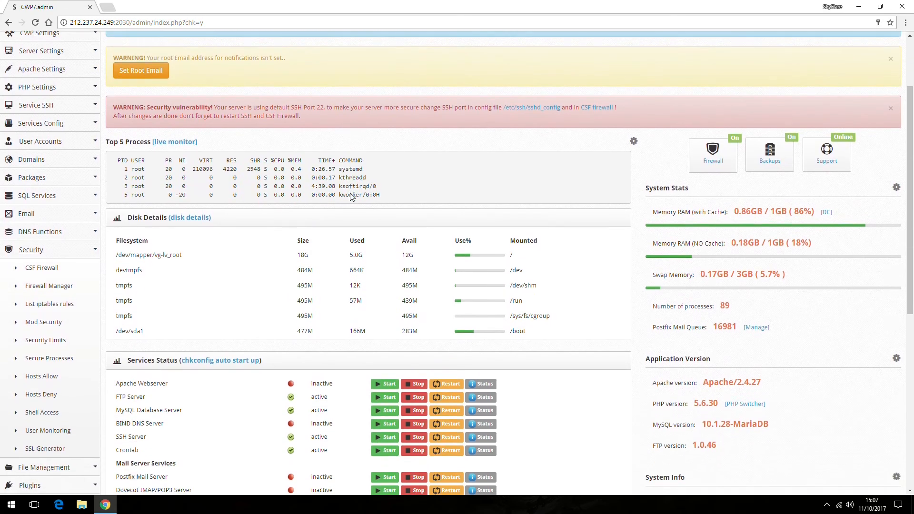
{"action": "scroll", "coordinate": [351, 196], "scroll_direction": "down", "scroll_amount": 1}
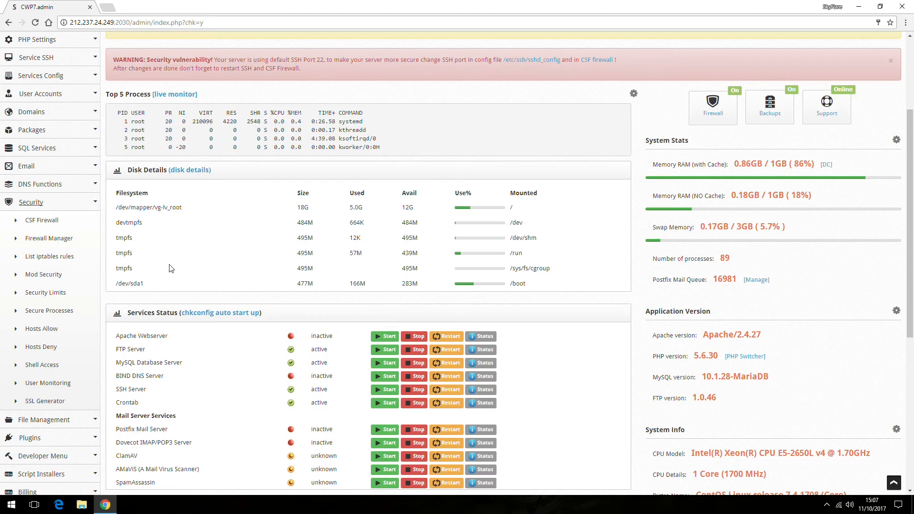
{"action": "left_click", "coordinate": [27, 222]}
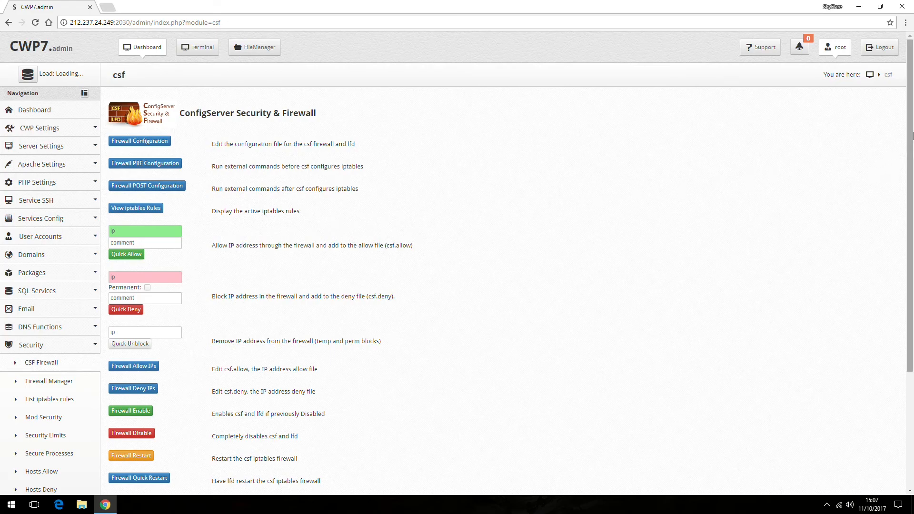
Examine the ConfigServer Security & Firewall options, including the quick allow, deny and unblock fields and the firewall commands
{"action": "scroll", "coordinate": [912, 162], "scroll_direction": "down", "scroll_amount": 1}
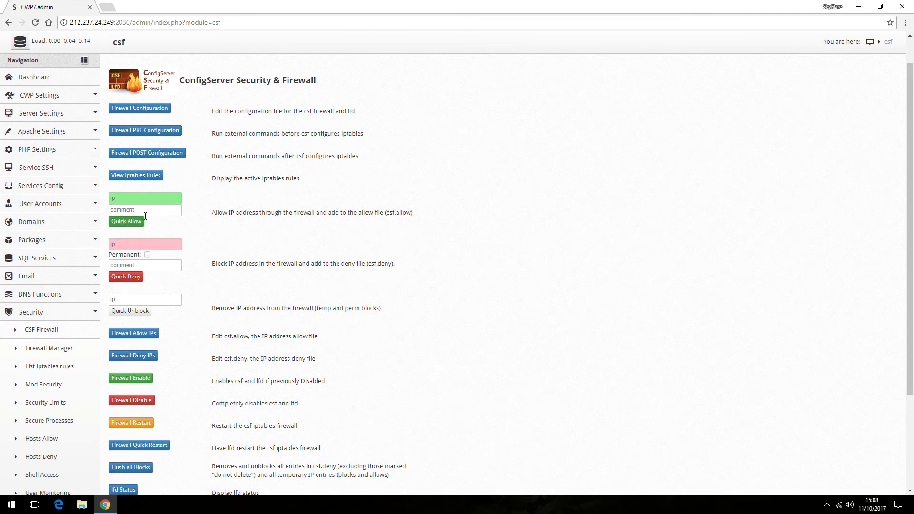
{"action": "left_click", "coordinate": [154, 215]}
{"action": "left_click_drag", "start_coordinate": [154, 216], "coordinate": [115, 214]}
{"action": "left_click", "coordinate": [214, 215]}
{"action": "left_click_drag", "start_coordinate": [215, 214], "coordinate": [374, 215]}
{"action": "left_click_drag", "start_coordinate": [213, 213], "coordinate": [333, 214]}
{"action": "left_click", "coordinate": [233, 253]}
{"action": "left_click", "coordinate": [165, 265]}
{"action": "left_click_drag", "start_coordinate": [256, 308], "coordinate": [258, 320]}
{"action": "left_click", "coordinate": [177, 300]}
{"action": "scroll", "coordinate": [217, 257], "scroll_direction": "down", "scroll_amount": 2}
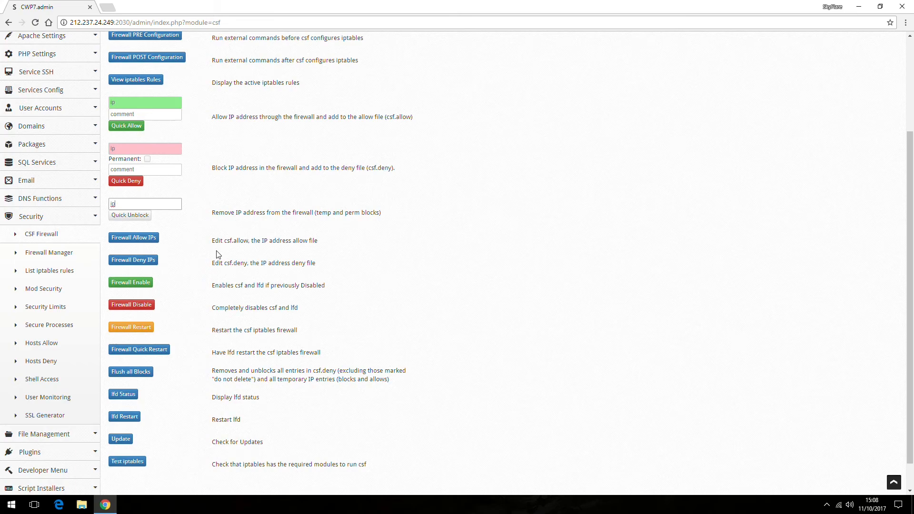
{"action": "left_click", "coordinate": [511, 228]}
{"action": "scroll", "coordinate": [507, 263], "scroll_direction": "up", "scroll_amount": 3}
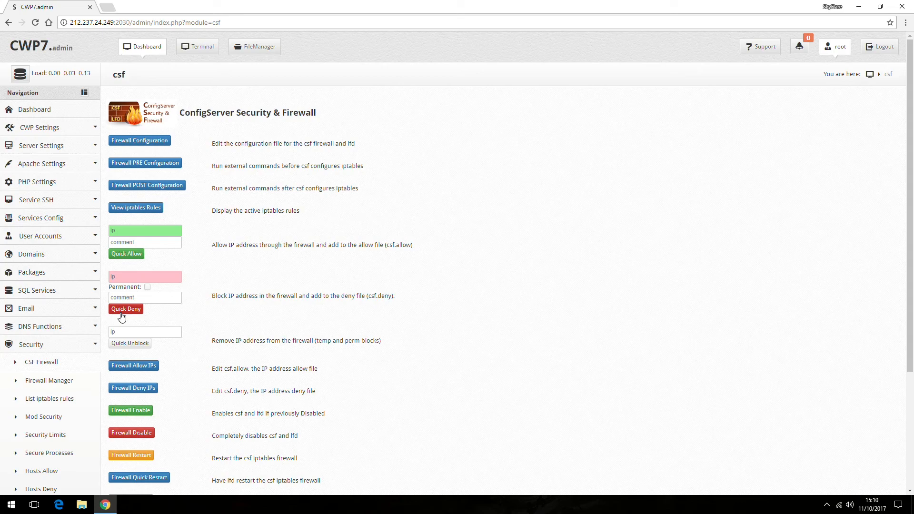
Open the Firewall Manager and examine its whitelist and the first blacklist entries
{"action": "left_click", "coordinate": [61, 381]}
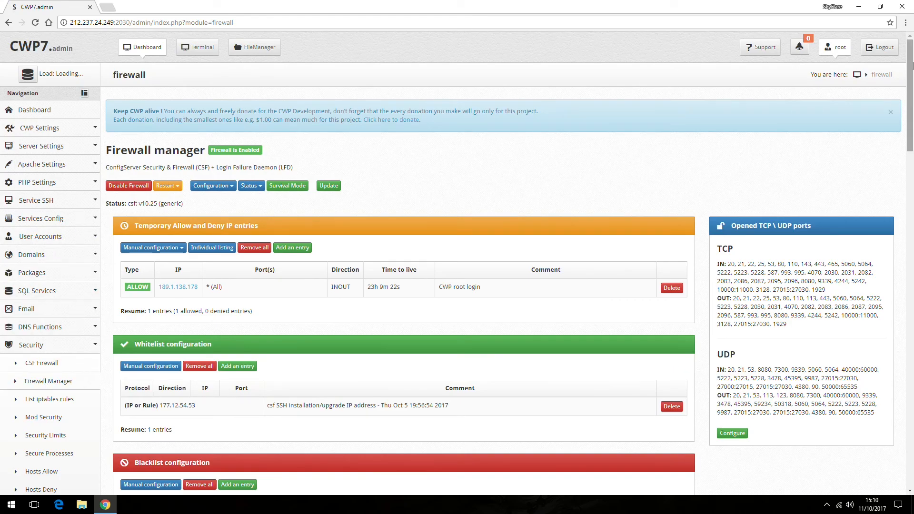
{"action": "left_click_drag", "start_coordinate": [912, 73], "coordinate": [830, 196]}
{"action": "scroll", "coordinate": [830, 196], "scroll_direction": "up", "scroll_amount": 1}
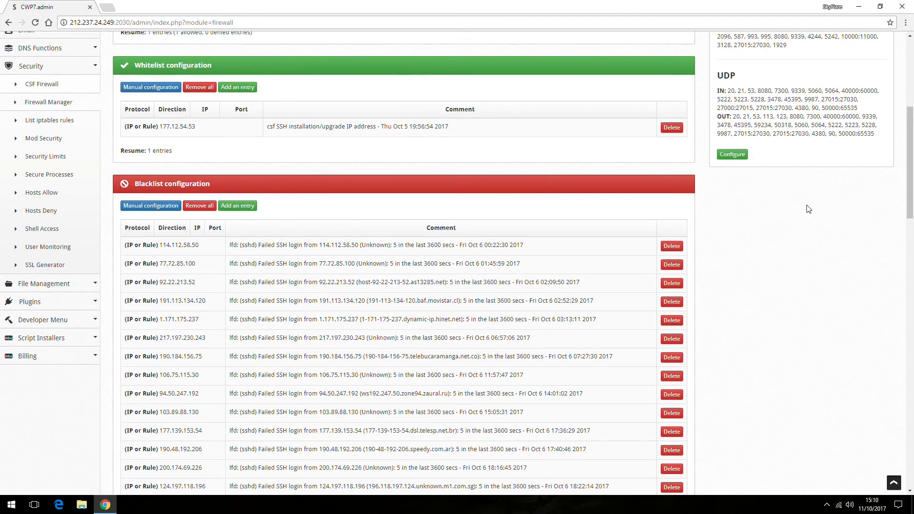
{"action": "double_click", "coordinate": [235, 245]}
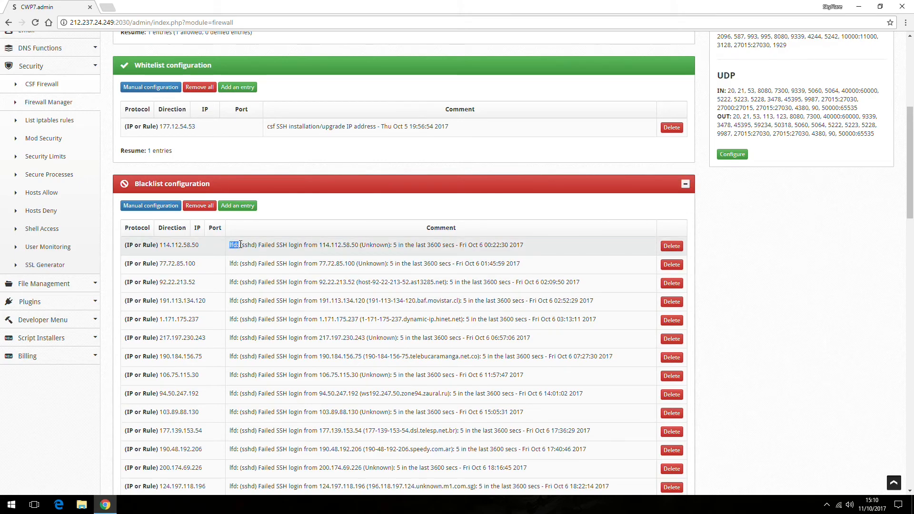
{"action": "left_click", "coordinate": [386, 173]}
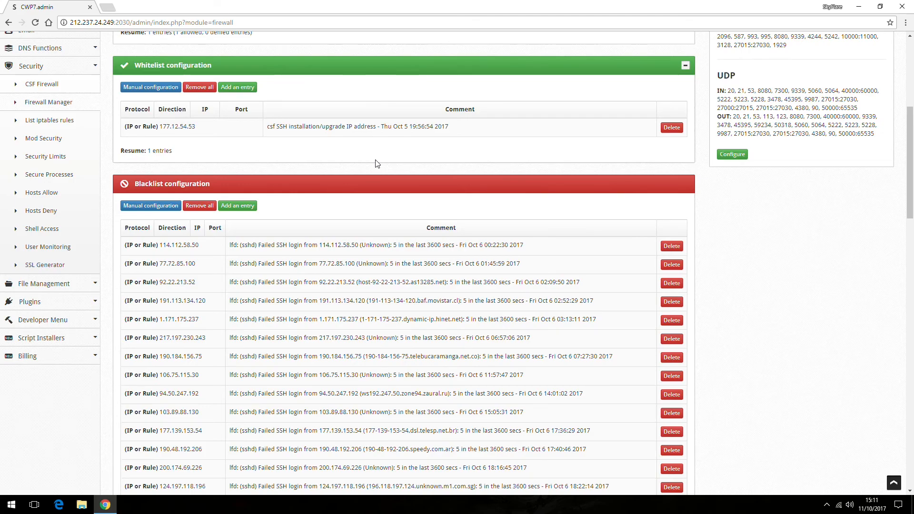
{"action": "scroll", "coordinate": [333, 269], "scroll_direction": "up", "scroll_amount": 6}
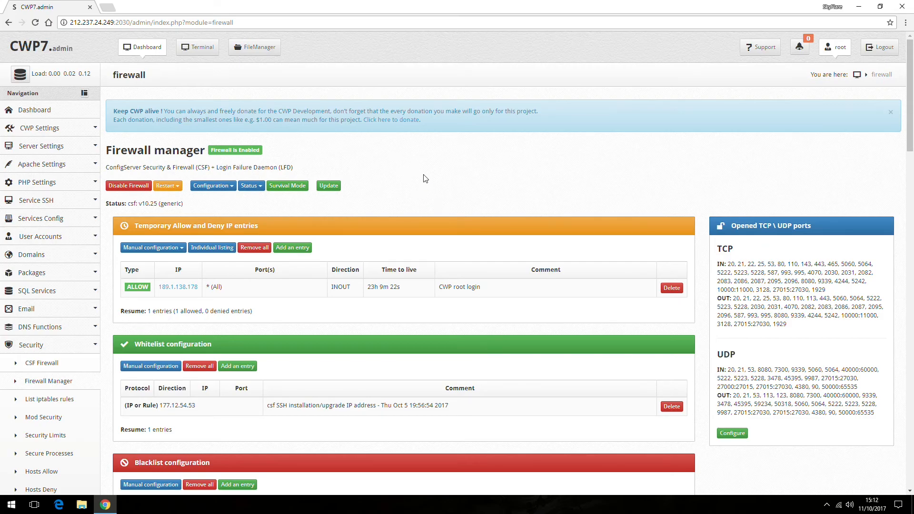
Examine the blacklisted IP addresses and their comments through to the end of the list
{"action": "scroll", "coordinate": [209, 397], "scroll_direction": "down", "scroll_amount": 5}
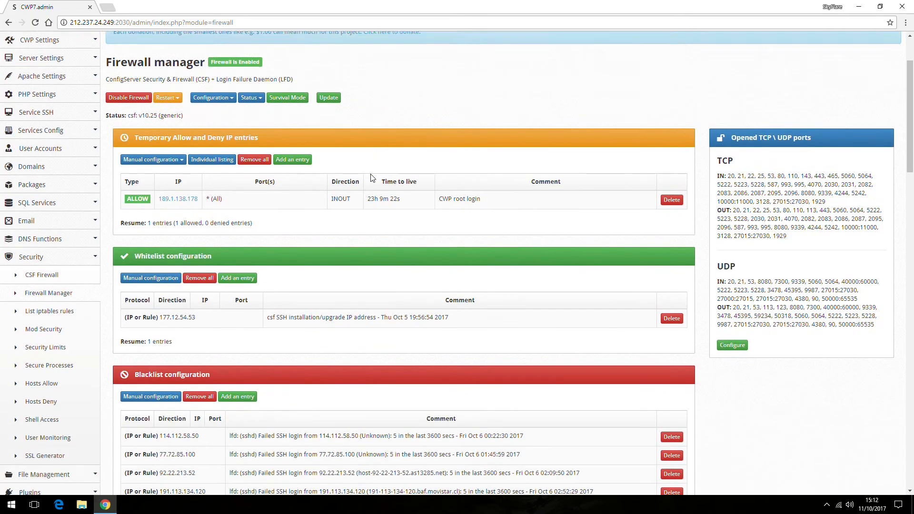
{"action": "scroll", "coordinate": [209, 396], "scroll_direction": "down", "scroll_amount": 10}
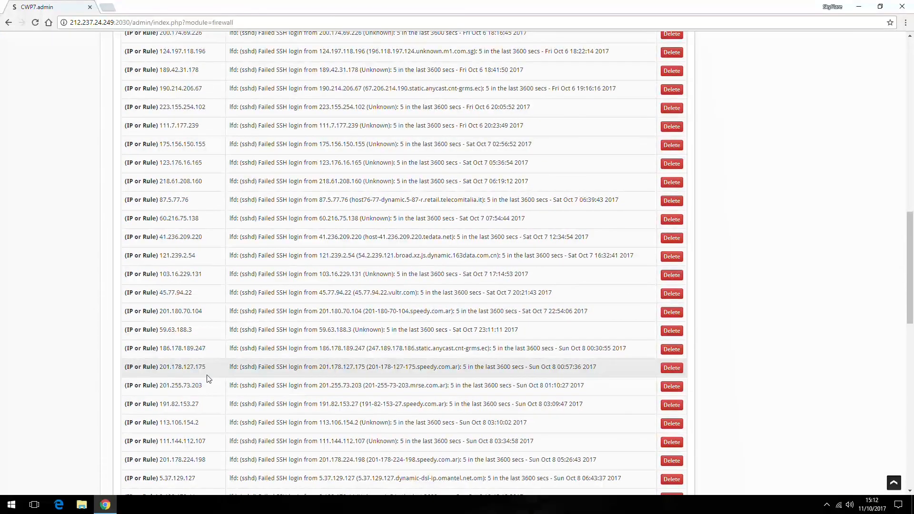
{"action": "scroll", "coordinate": [228, 347], "scroll_direction": "down", "scroll_amount": 9}
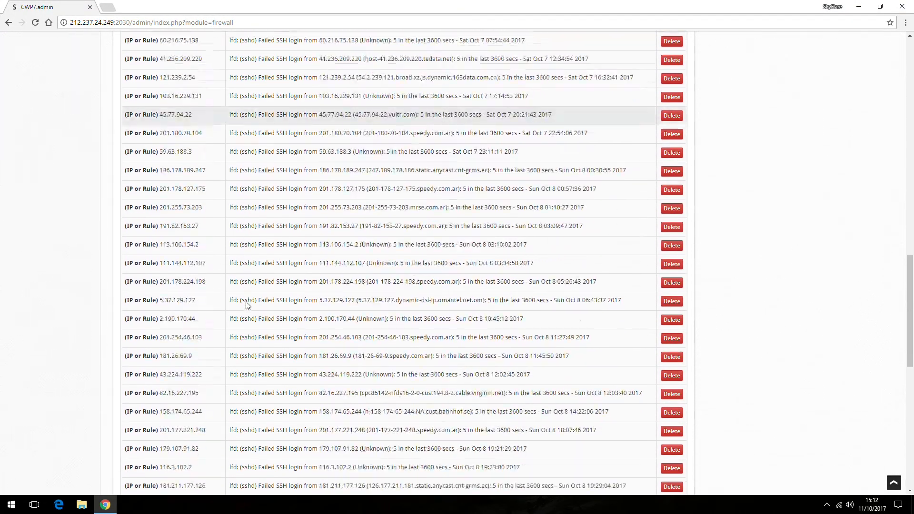
{"action": "scroll", "coordinate": [246, 305], "scroll_direction": "down", "scroll_amount": 5}
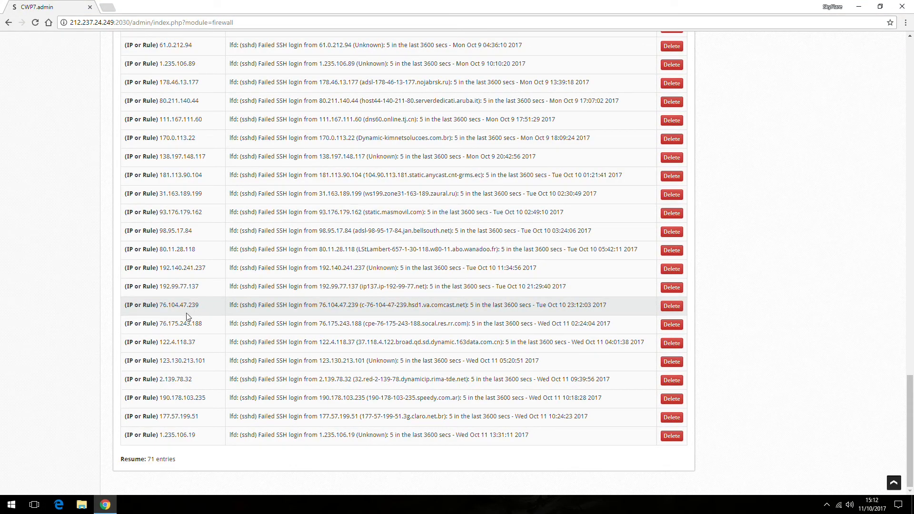
Open the firewall configuration file for the opened TCP and UDP ports
{"action": "left_click_drag", "start_coordinate": [906, 389], "coordinate": [906, 55]}
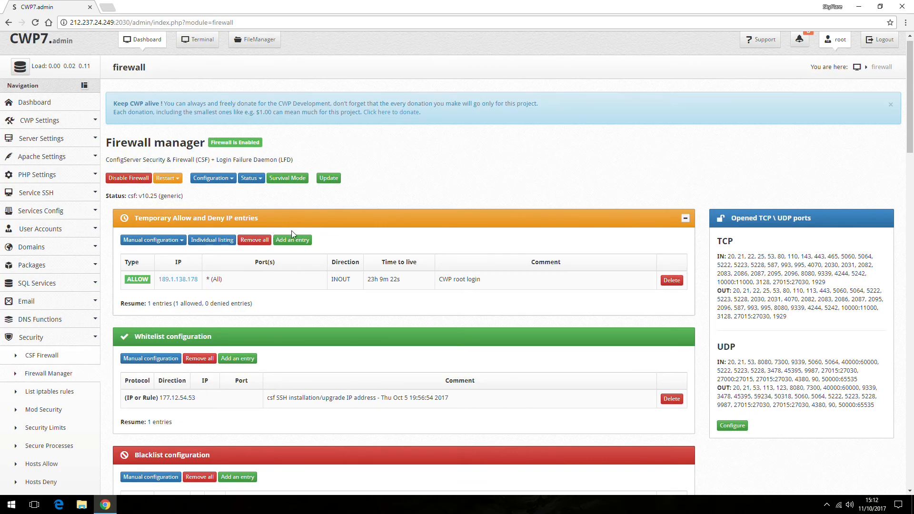
{"action": "scroll", "coordinate": [246, 249], "scroll_direction": "down", "scroll_amount": 2}
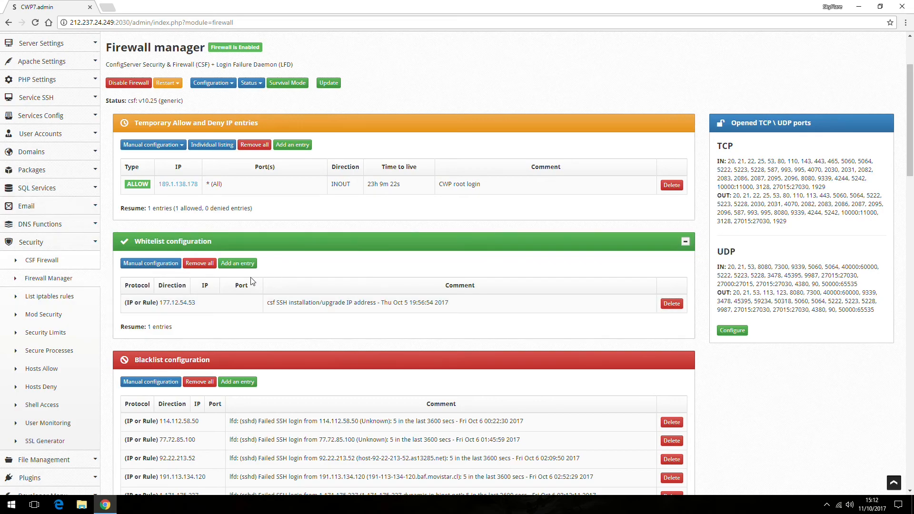
{"action": "scroll", "coordinate": [741, 490], "scroll_direction": "up", "scroll_amount": 3}
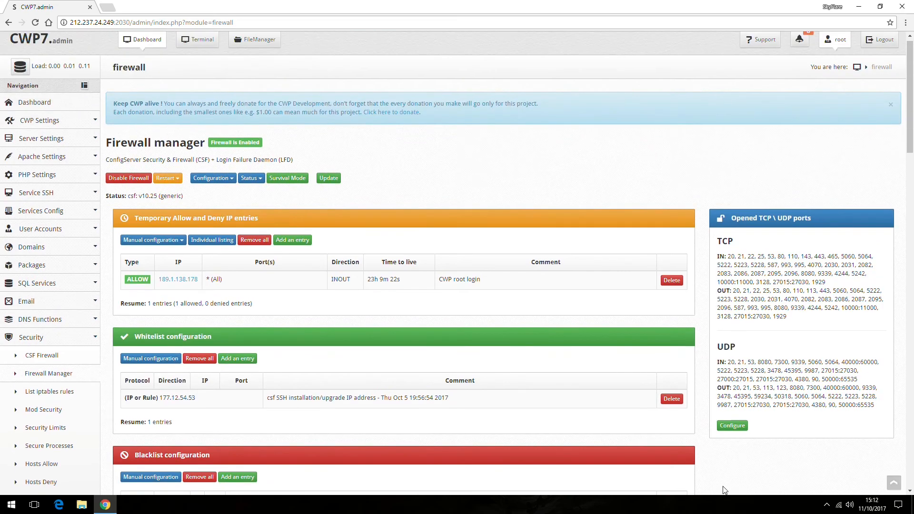
{"action": "left_click", "coordinate": [733, 428]}
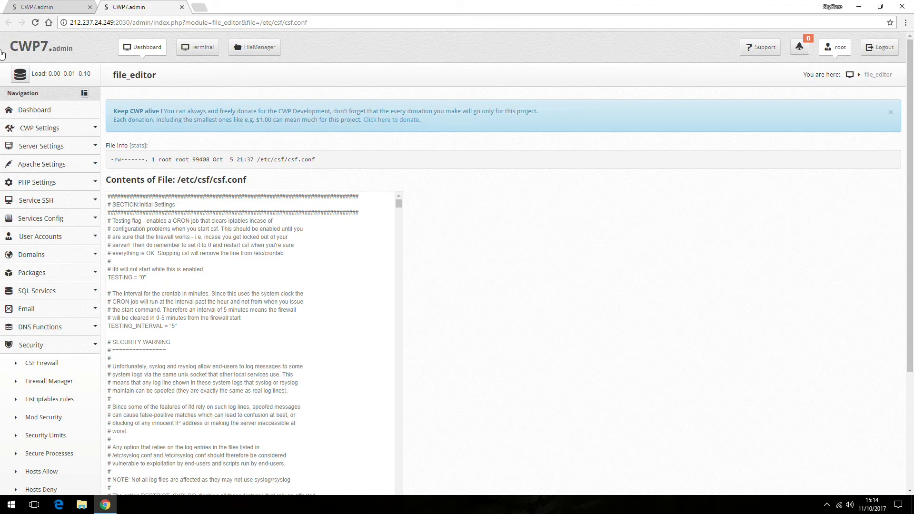
Try setting the TESTING flag in csf.conf to 1, and restore it to 0
{"action": "double_click", "coordinate": [143, 278]}
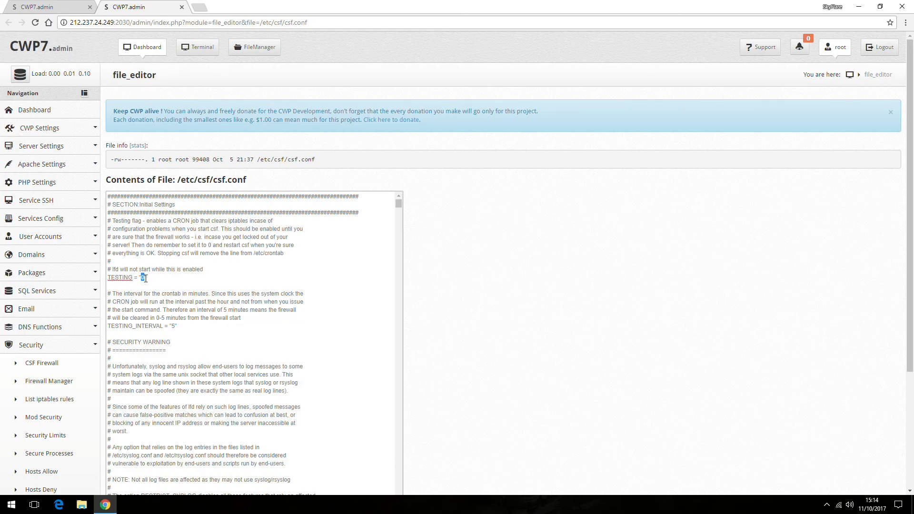
{"action": "type", "text": "1"}
{"action": "key", "text": "BackSpace"}
{"action": "type", "text": "0"}
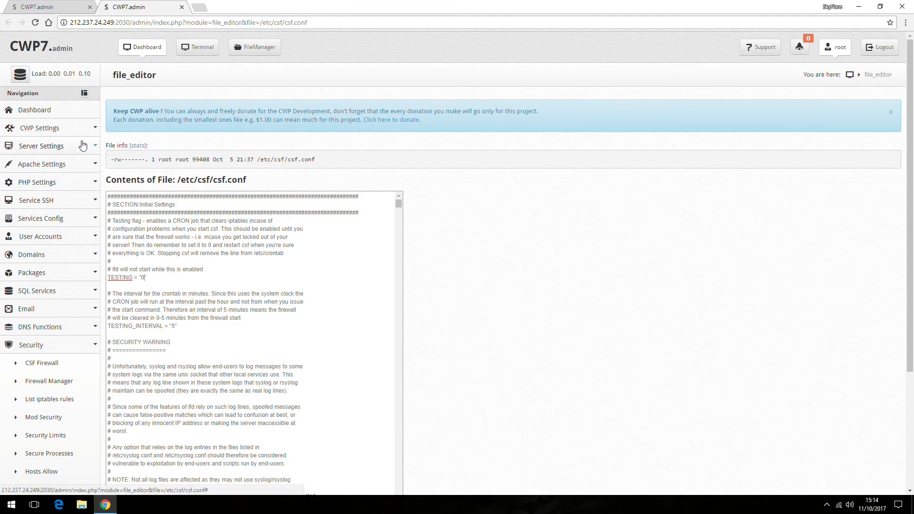
Find the IPv4 Port Settings section in csf.conf and examine the allowed incoming TCP ports
{"action": "scroll", "coordinate": [225, 303], "scroll_direction": "down", "scroll_amount": 1}
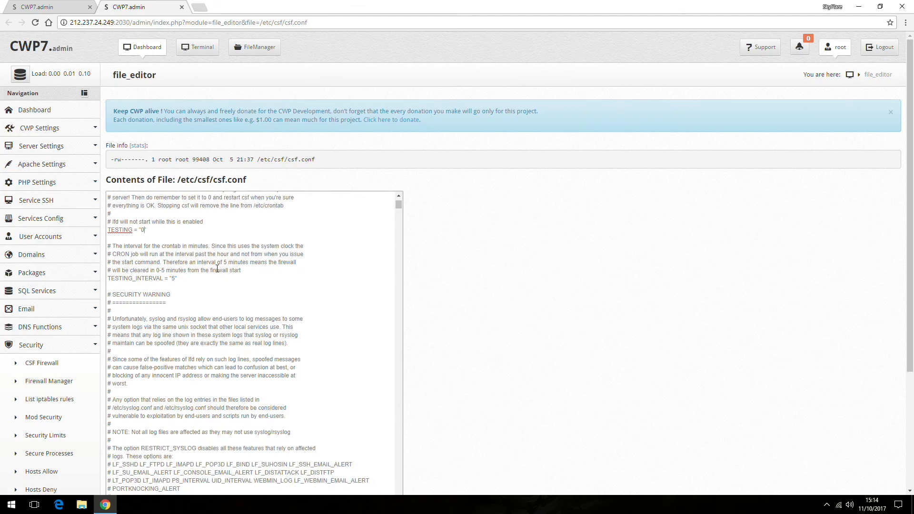
{"action": "scroll", "coordinate": [217, 271], "scroll_direction": "down", "scroll_amount": 10}
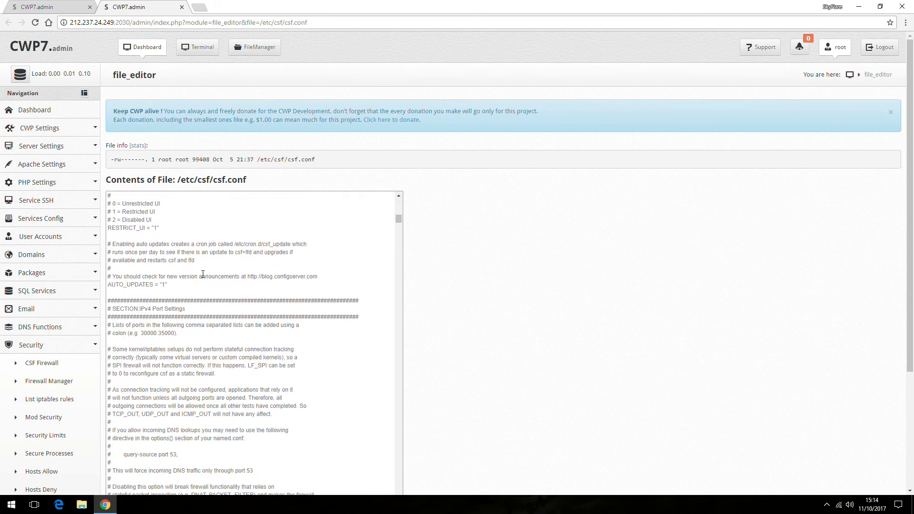
{"action": "scroll", "coordinate": [508, 216], "scroll_direction": "down", "scroll_amount": 2}
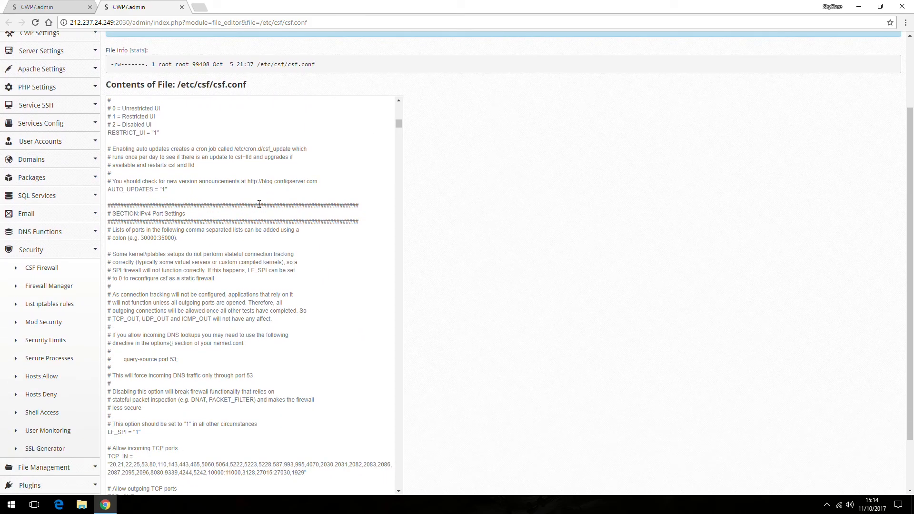
{"action": "scroll", "coordinate": [259, 204], "scroll_direction": "down", "scroll_amount": 1}
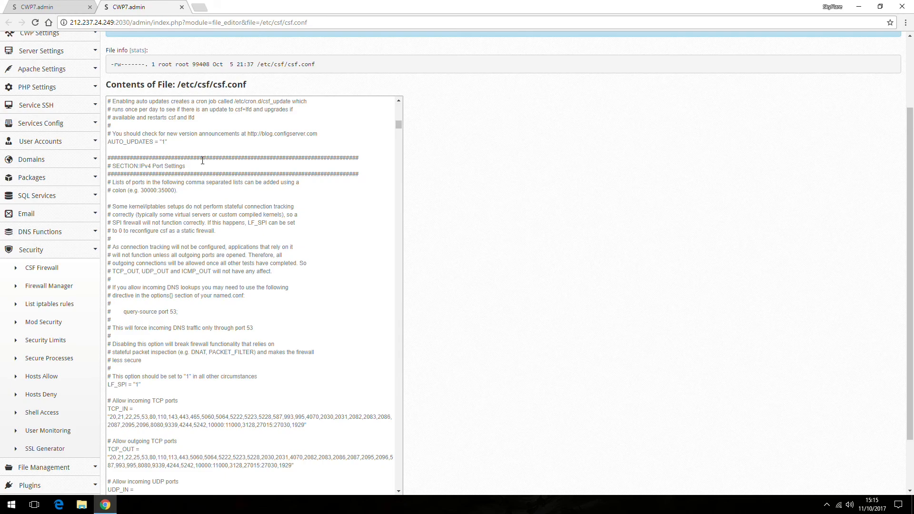
{"action": "scroll", "coordinate": [175, 187], "scroll_direction": "down", "scroll_amount": 3}
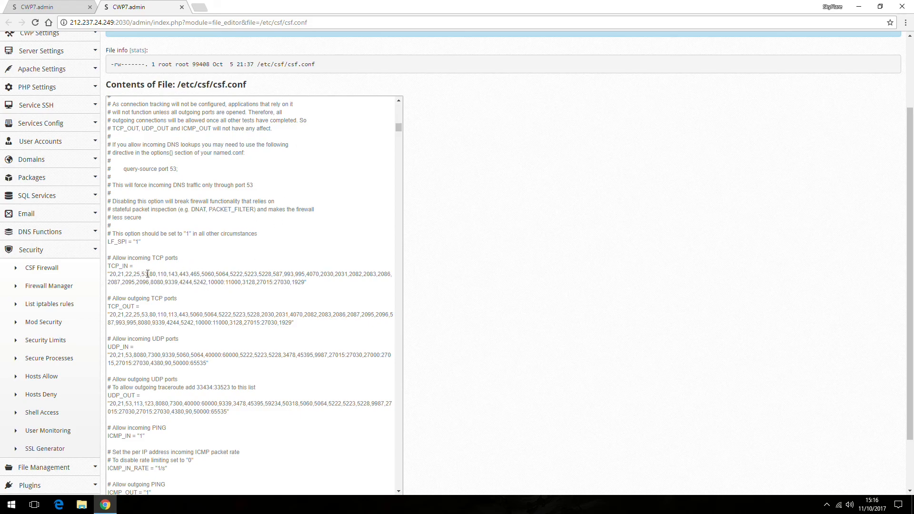
{"action": "double_click", "coordinate": [129, 274]}
{"action": "left_click", "coordinate": [229, 282]}
{"action": "left_click_drag", "start_coordinate": [305, 282], "coordinate": [309, 281]}
{"action": "left_click", "coordinate": [307, 282]}
{"action": "left_click", "coordinate": [243, 274]}
Try adding port 876 to the IPv4 TCP port settings and delete the trial text
{"action": "type", "text": "876"}
{"action": "type", "text": "876"}
{"action": "left_click_drag", "start_coordinate": [306, 283], "coordinate": [316, 282]}
{"action": "key", "text": "Delete"}
{"action": "left_click_drag", "start_coordinate": [292, 323], "coordinate": [305, 323]}
{"action": "key", "text": "Delete"}
Try appending ports 8000, 8001, 80002 and 80003 as separate entries to the IPv4 TCP list, and erase them
{"action": "type", "text": ",8000,8001,80002,80003"}
{"action": "key", "text": "BackSpace"}
{"action": "key", "text": "BackSpace"}
{"action": "key", "text": "BackSpace"}
{"action": "key", "text": "BackSpace"}
{"action": "key", "text": "BackSpace"}
{"action": "key", "text": "BackSpace"}
{"action": "key", "text": "BackSpace"}
{"action": "key", "text": "BackSpace"}
{"action": "key", "text": "BackSpace"}
{"action": "key", "text": "BackSpace"}
{"action": "key", "text": "BackSpace"}
{"action": "key", "text": "BackSpace"}
{"action": "key", "text": "BackSpace"}
{"action": "key", "text": "BackSpace"}
{"action": "key", "text": "BackSpace"}
{"action": "key", "text": "BackSpace"}
{"action": "key", "text": "BackSpace"}
{"action": "key", "text": "BackSpace"}
{"action": "key", "text": "BackSpace"}
Try entering a colon-separated port range ending at 8008 in the IPv4 TCP list, and remove it
{"action": "type", "text": "001"}
{"action": "type", "text": "0:8008"}
{"action": "left_click_drag", "start_coordinate": [307, 284], "coordinate": [335, 283]}
{"action": "key", "text": "Right"}
{"action": "key", "text": "BackSpace"}
{"action": "key", "text": "BackSpace"}
{"action": "key", "text": "BackSpace"}
{"action": "key", "text": "BackSpace"}
{"action": "key", "text": "BackSpace"}
{"action": "key", "text": "BackSpace"}
{"action": "key", "text": "BackSpace"}
{"action": "key", "text": "BackSpace"}
Examine the IPv6 Port Settings section, comparing the allowed incoming and outgoing TCP port lists
{"action": "scroll", "coordinate": [334, 198], "scroll_direction": "down", "scroll_amount": 3}
{"action": "scroll", "coordinate": [485, 180], "scroll_direction": "down", "scroll_amount": 2}
{"action": "scroll", "coordinate": [297, 185], "scroll_direction": "down", "scroll_amount": 2}
{"action": "scroll", "coordinate": [295, 185], "scroll_direction": "down", "scroll_amount": 1}
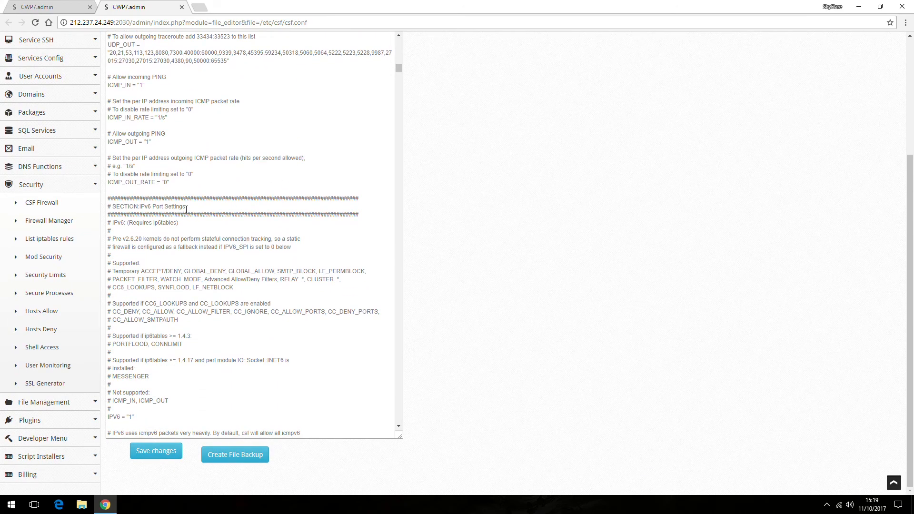
{"action": "scroll", "coordinate": [190, 207], "scroll_direction": "down", "scroll_amount": 6}
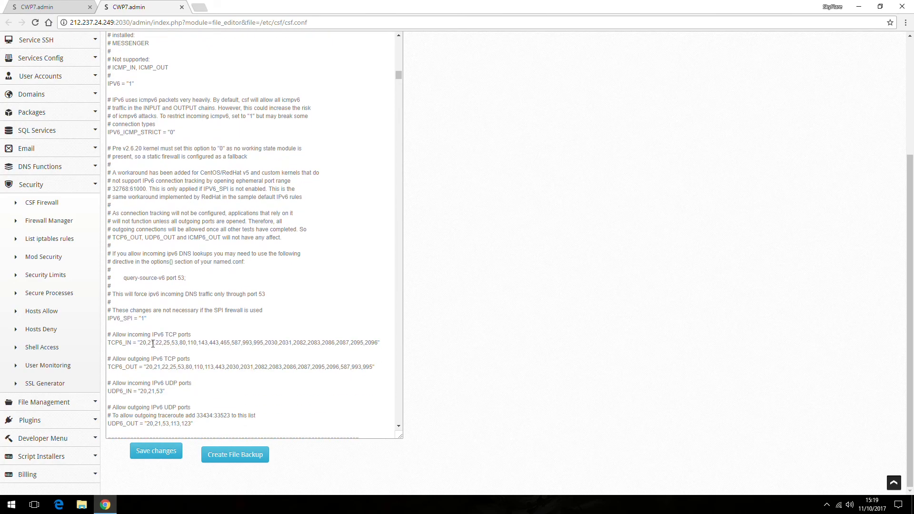
{"action": "left_click_drag", "start_coordinate": [142, 344], "coordinate": [184, 364]}
{"action": "left_click_drag", "start_coordinate": [376, 366], "coordinate": [108, 338]}
{"action": "left_click", "coordinate": [223, 327]}
{"action": "left_click_drag", "start_coordinate": [265, 343], "coordinate": [402, 347]}
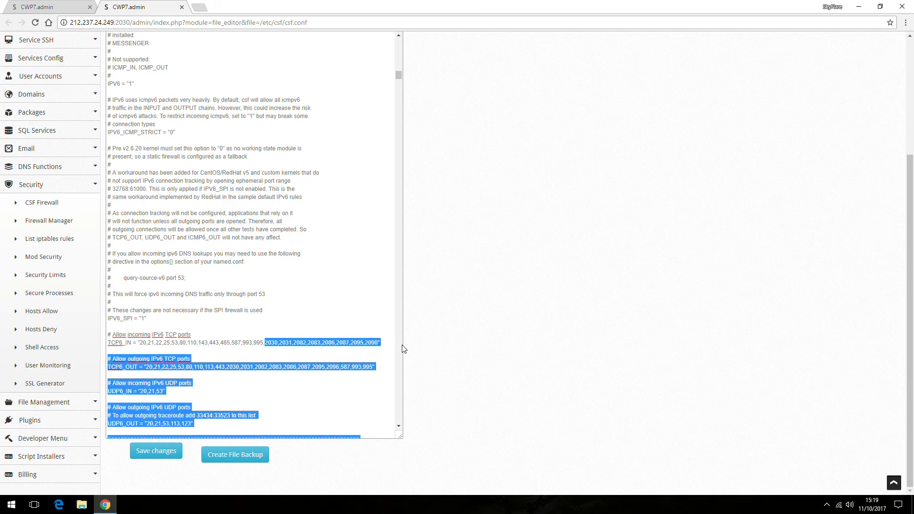
{"action": "left_click", "coordinate": [357, 317]}
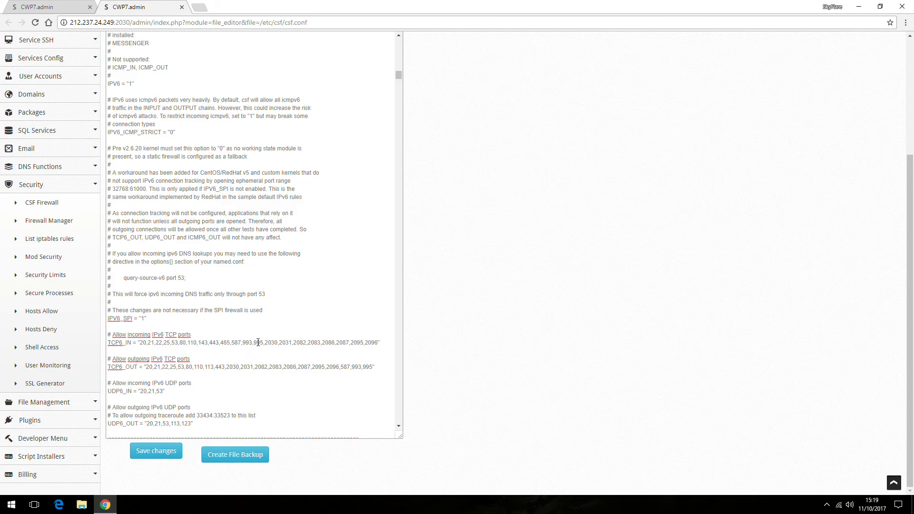
Read through the General Settings section of csf.conf, covering network devices, syslog checks, DNS strictness and IP deny limits
{"action": "scroll", "coordinate": [253, 400], "scroll_direction": "down", "scroll_amount": 5}
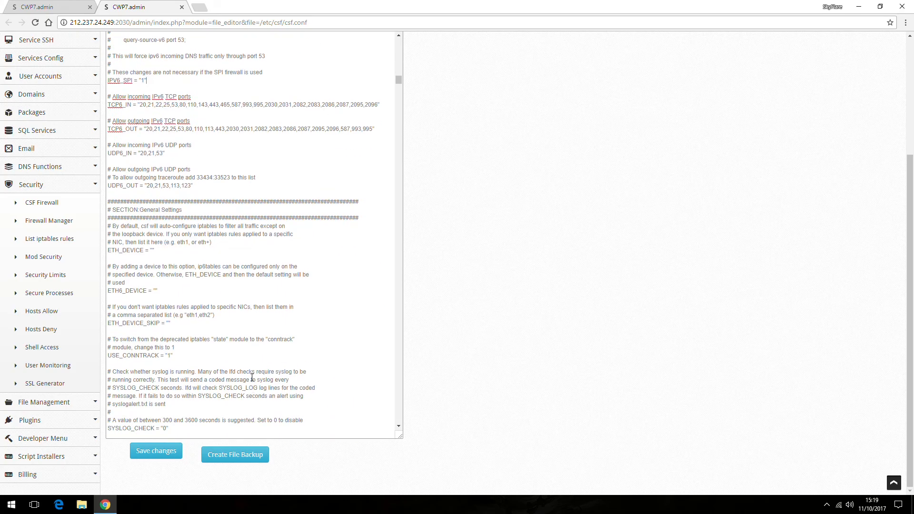
{"action": "scroll", "coordinate": [228, 175], "scroll_direction": "down", "scroll_amount": 4}
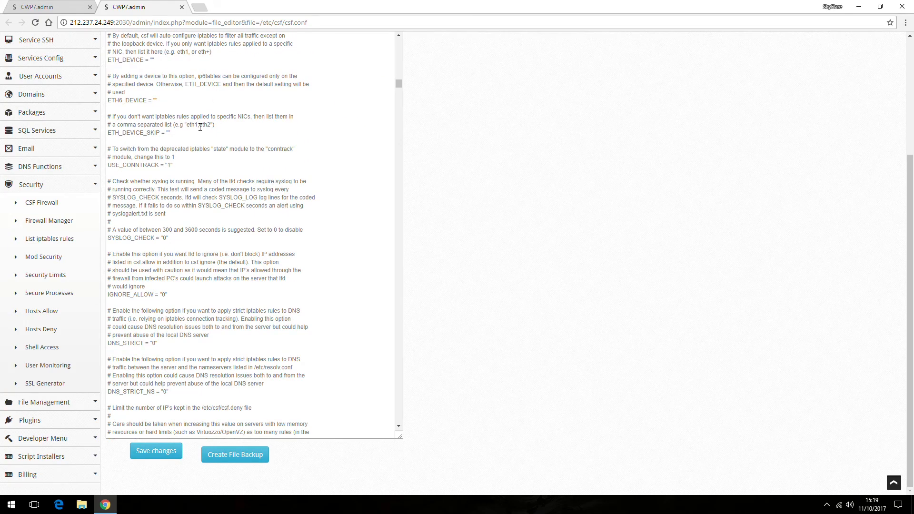
{"action": "scroll", "coordinate": [200, 128], "scroll_direction": "down", "scroll_amount": 1}
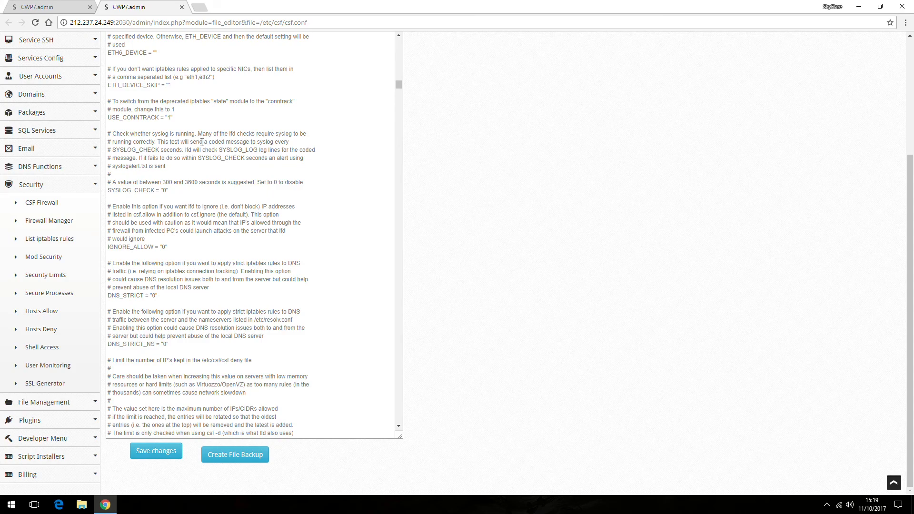
{"action": "scroll", "coordinate": [202, 142], "scroll_direction": "down", "scroll_amount": 1}
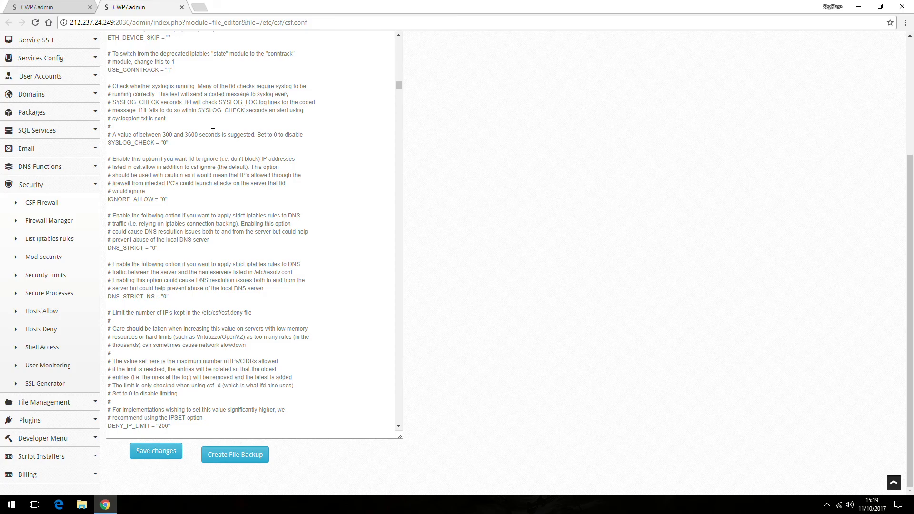
{"action": "scroll", "coordinate": [213, 133], "scroll_direction": "down", "scroll_amount": 3}
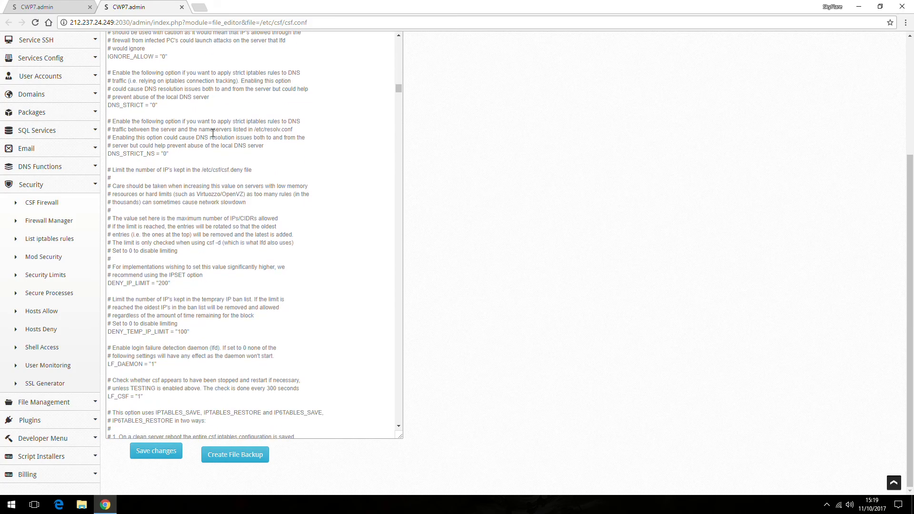
{"action": "scroll", "coordinate": [213, 132], "scroll_direction": "down", "scroll_amount": 4}
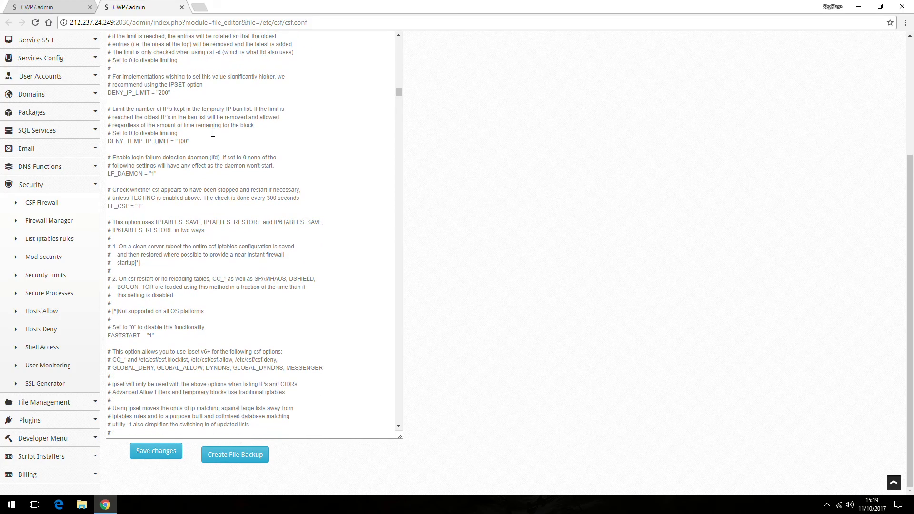
{"action": "scroll", "coordinate": [213, 132], "scroll_direction": "down", "scroll_amount": 6}
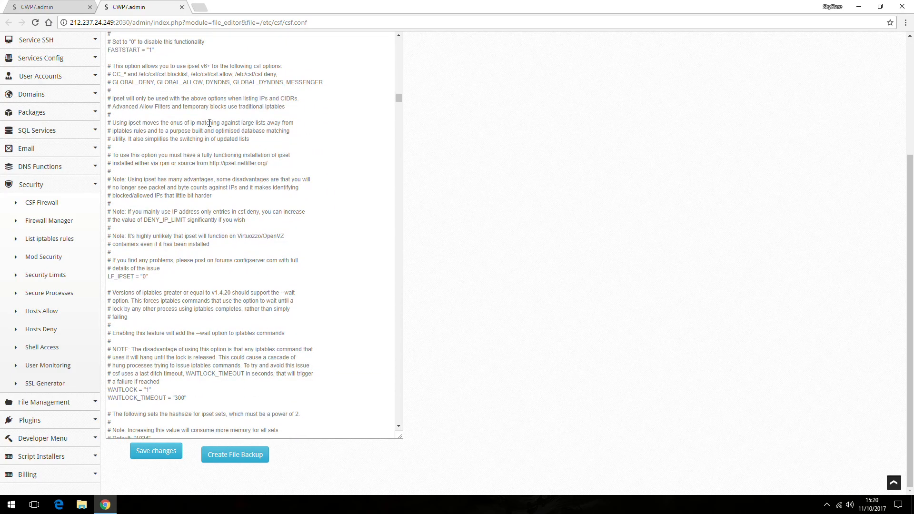
{"action": "scroll", "coordinate": [210, 129], "scroll_direction": "down", "scroll_amount": 6}
{"action": "scroll", "coordinate": [208, 126], "scroll_direction": "down", "scroll_amount": 7}
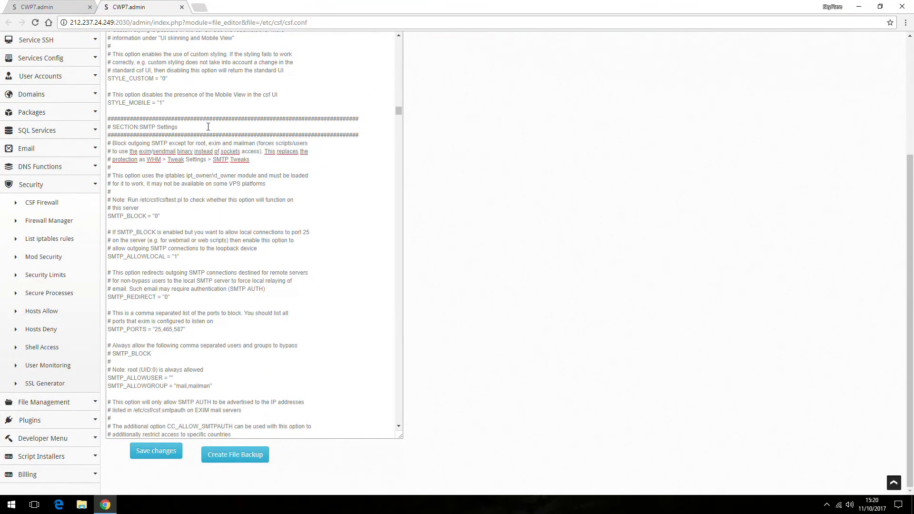
Skim the csf.conf sections from SMTP Settings through Port Flood, Logging, Reporting and Global Lists to the Country Code section
{"action": "scroll", "coordinate": [208, 127], "scroll_direction": "down", "scroll_amount": 5}
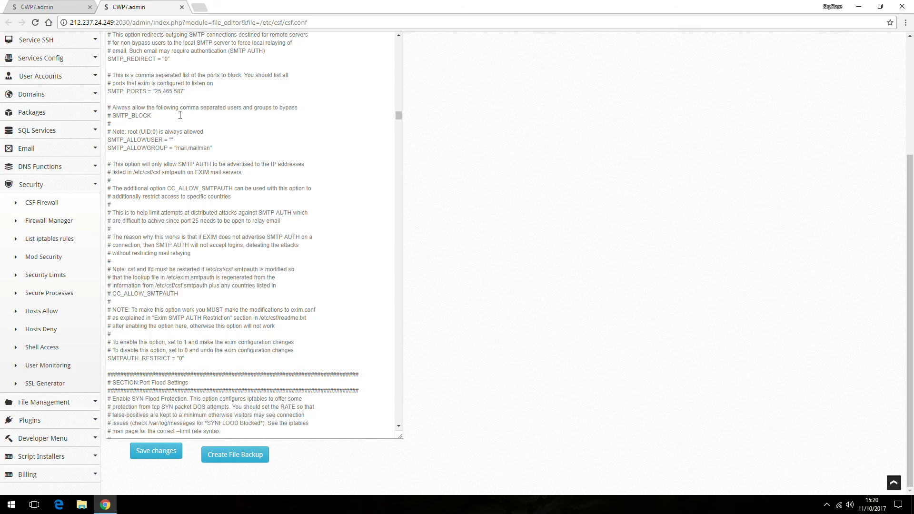
{"action": "scroll", "coordinate": [228, 117], "scroll_direction": "down", "scroll_amount": 9}
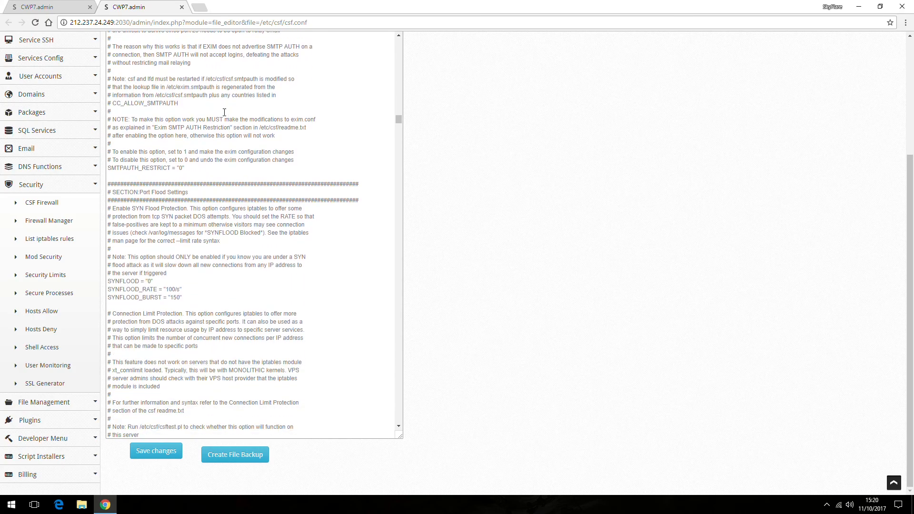
{"action": "scroll", "coordinate": [224, 113], "scroll_direction": "down", "scroll_amount": 15}
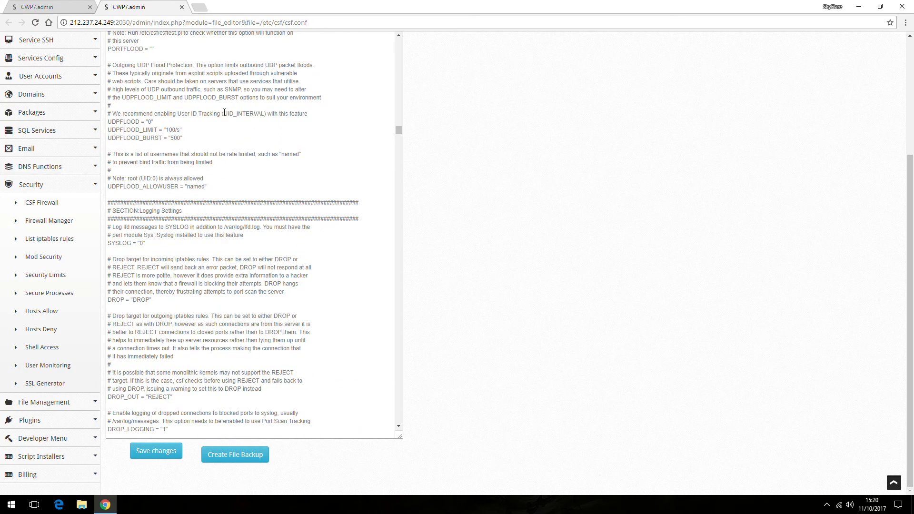
{"action": "scroll", "coordinate": [224, 112], "scroll_direction": "down", "scroll_amount": 6}
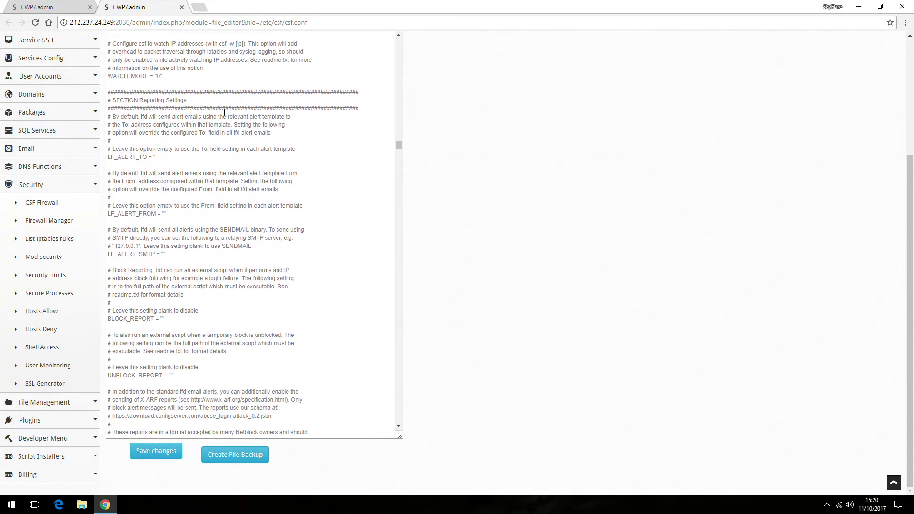
{"action": "scroll", "coordinate": [222, 113], "scroll_direction": "down", "scroll_amount": 10}
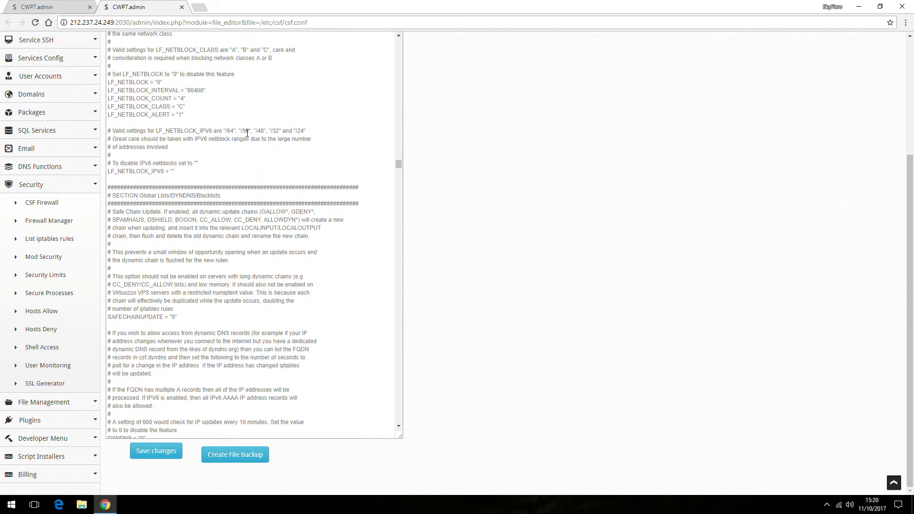
{"action": "scroll", "coordinate": [247, 133], "scroll_direction": "down", "scroll_amount": 8}
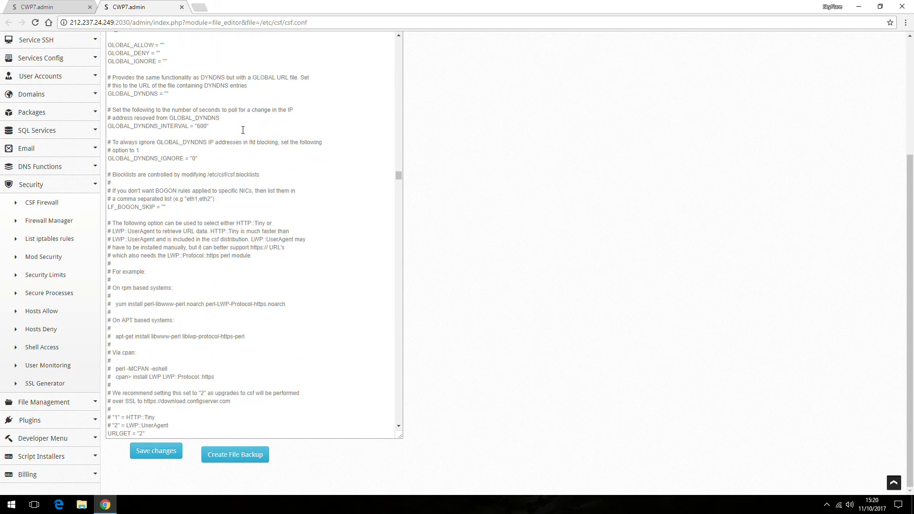
{"action": "scroll", "coordinate": [241, 130], "scroll_direction": "down", "scroll_amount": 8}
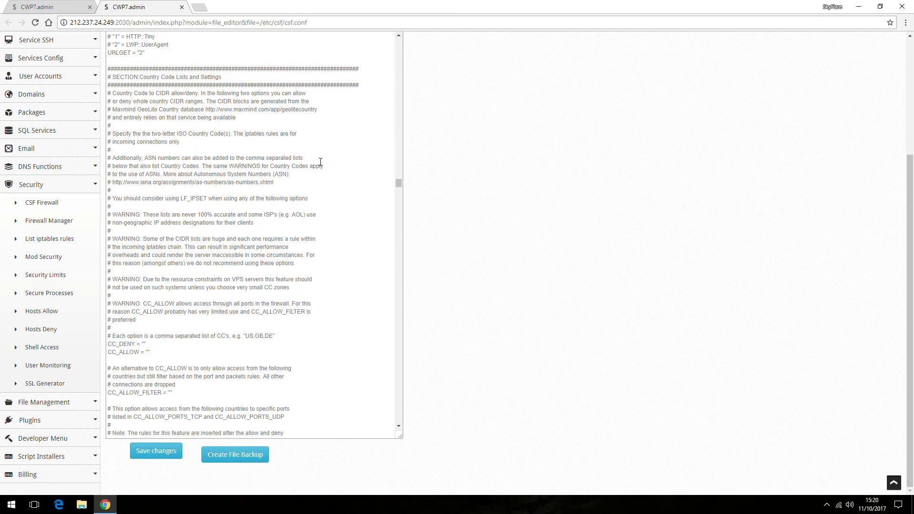
Examine the Country Code Lists and Settings section, including the comma-separated code format and the CC_DENY option
{"action": "left_click_drag", "start_coordinate": [139, 77], "coordinate": [199, 78]}
{"action": "left_click", "coordinate": [229, 83]}
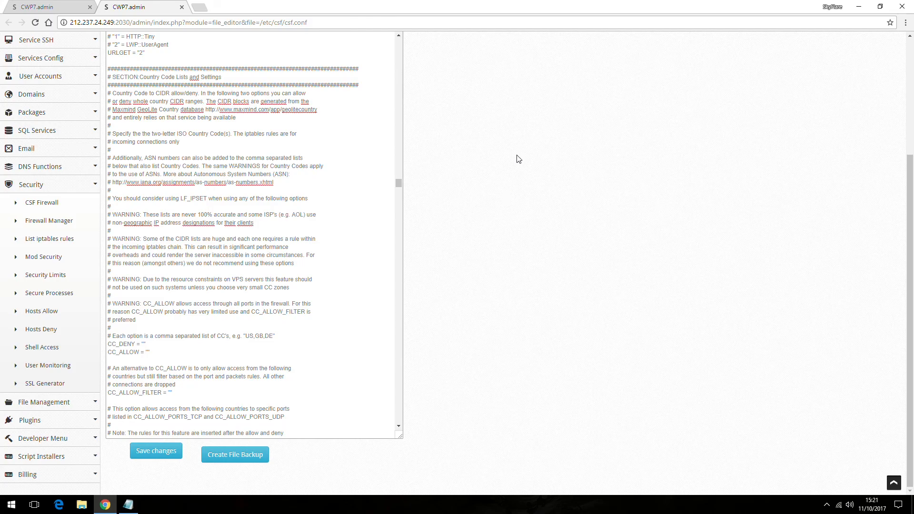
{"action": "left_click_drag", "start_coordinate": [113, 337], "coordinate": [295, 332]}
{"action": "left_click", "coordinate": [296, 332]}
{"action": "left_click_drag", "start_coordinate": [151, 344], "coordinate": [107, 345]}
{"action": "left_click", "coordinate": [214, 378]}
{"action": "key", "text": "Up"}
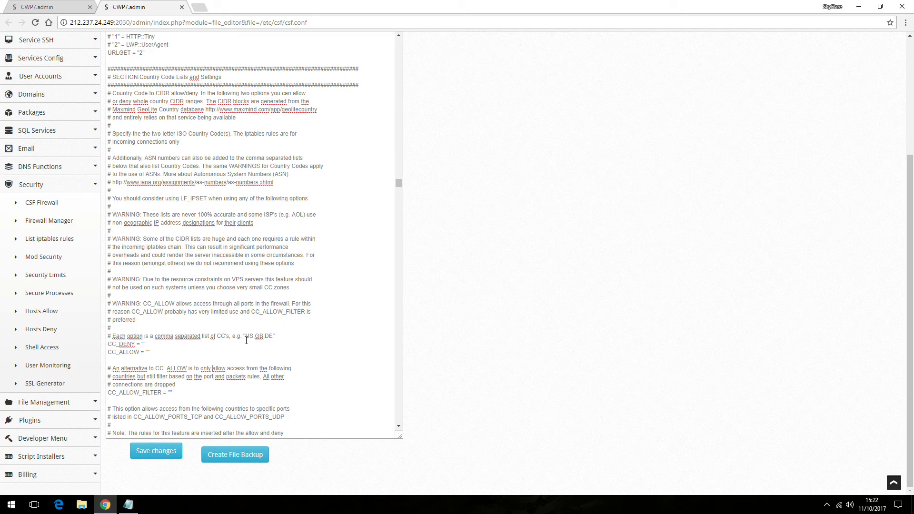
Try denying the countries CN and BR in the CC_DENY setting, and erase the trial codes
{"action": "left_click", "coordinate": [144, 344]}
{"action": "type", "text": "CN"}
{"action": "type", "text": ",BR"}
{"action": "key", "text": "BackSpace"}
{"action": "key", "text": "BackSpace"}
{"action": "key", "text": "BackSpace"}
{"action": "key", "text": "BackSpace"}
{"action": "key", "text": "BackSpace"}
Try the country codes US and BR in the country allow and deny settings, and delete the trial text
{"action": "type", "text": "US"}
{"action": "mouse_move", "coordinate": [151, 352]}
{"action": "left_mouse_down"}
{"action": "mouse_move", "coordinate": [107, 352]}
{"action": "mouse_move", "coordinate": [151, 344]}
{"action": "left_mouse_up"}
{"action": "key", "text": "BackSpace"}
{"action": "type", "text": "BR"}
{"action": "type", "text": ",US"}
{"action": "key", "text": "BackSpace"}
{"action": "key", "text": "BackSpace"}
{"action": "key", "text": "BackSpace"}
Return to the beginning of csf.conf and save the configuration file
{"action": "left_click_drag", "start_coordinate": [401, 183], "coordinate": [388, 38]}
{"action": "scroll", "coordinate": [286, 100], "scroll_direction": "up", "scroll_amount": 3}
{"action": "scroll", "coordinate": [110, 433], "scroll_direction": "down", "scroll_amount": 1}
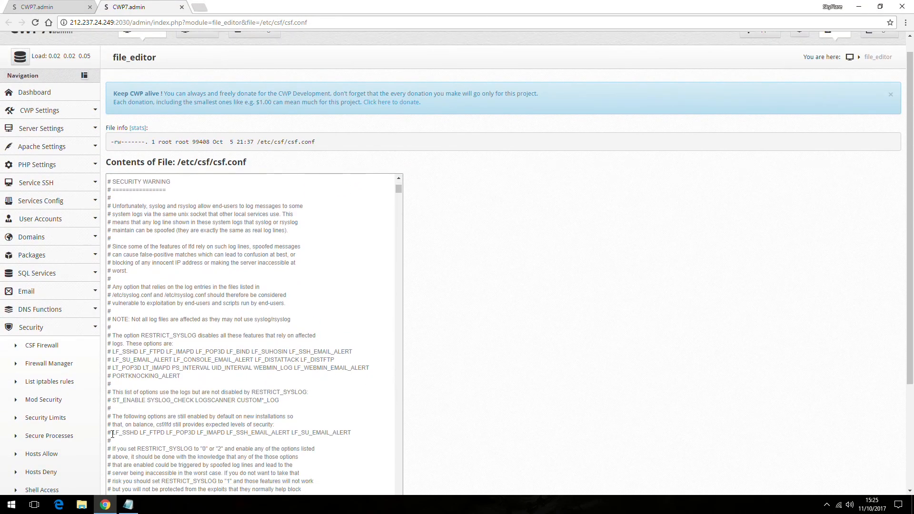
{"action": "scroll", "coordinate": [359, 414], "scroll_direction": "down", "scroll_amount": 4}
{"action": "left_click", "coordinate": [132, 452]}
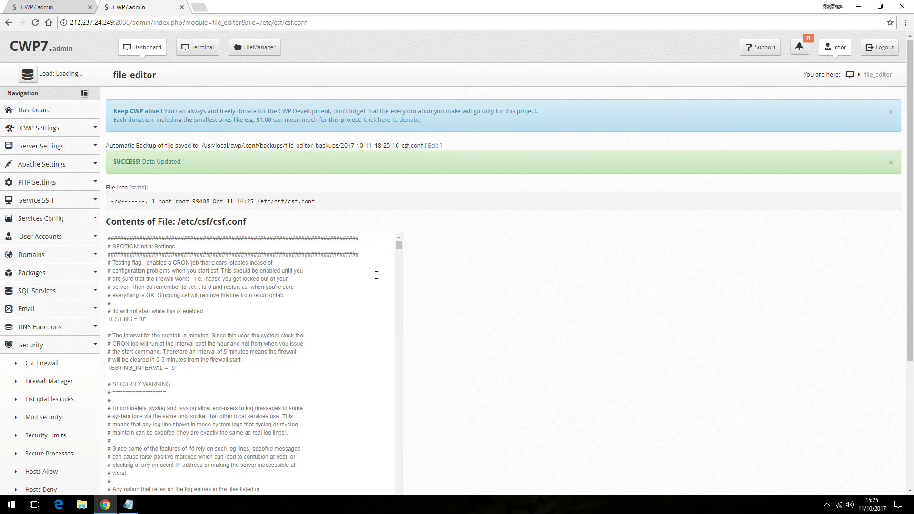
Restart the CSF firewall from the Firewall Manager and review the restart output
{"action": "left_click", "coordinate": [89, 387]}
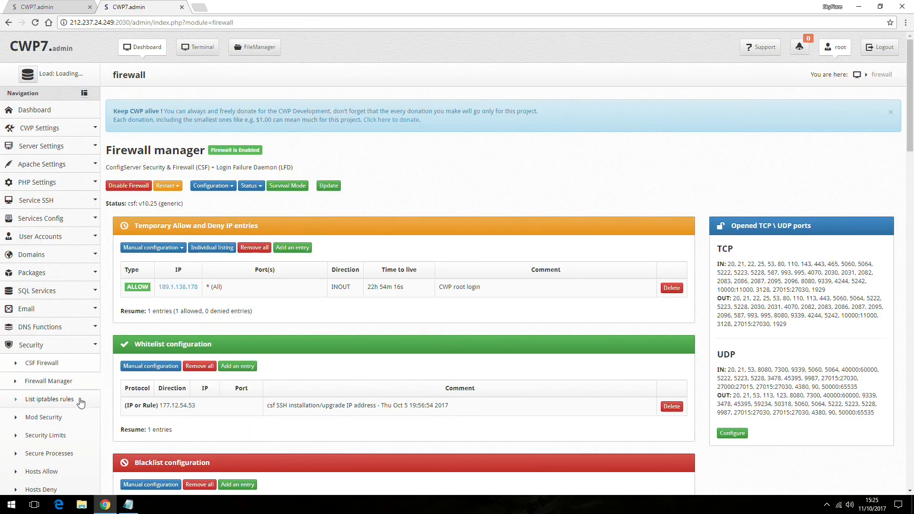
{"action": "left_click", "coordinate": [173, 185]}
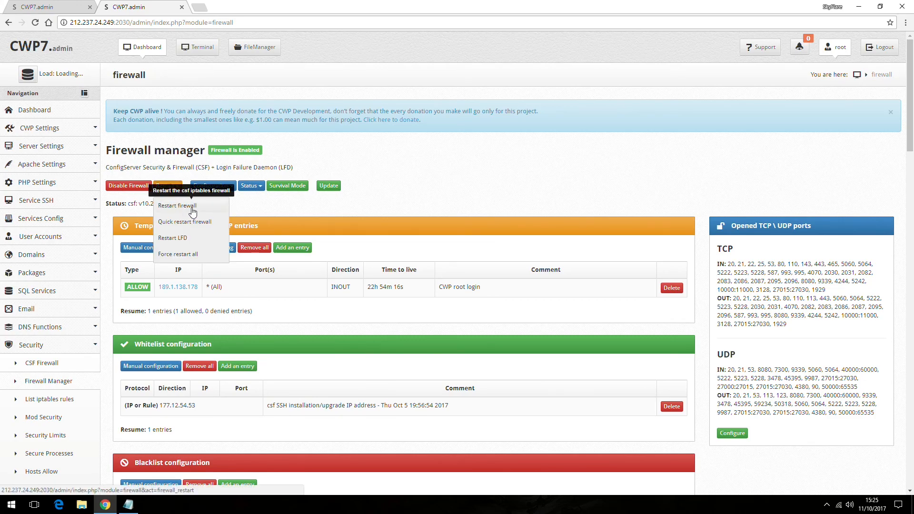
{"action": "left_click", "coordinate": [191, 211]}
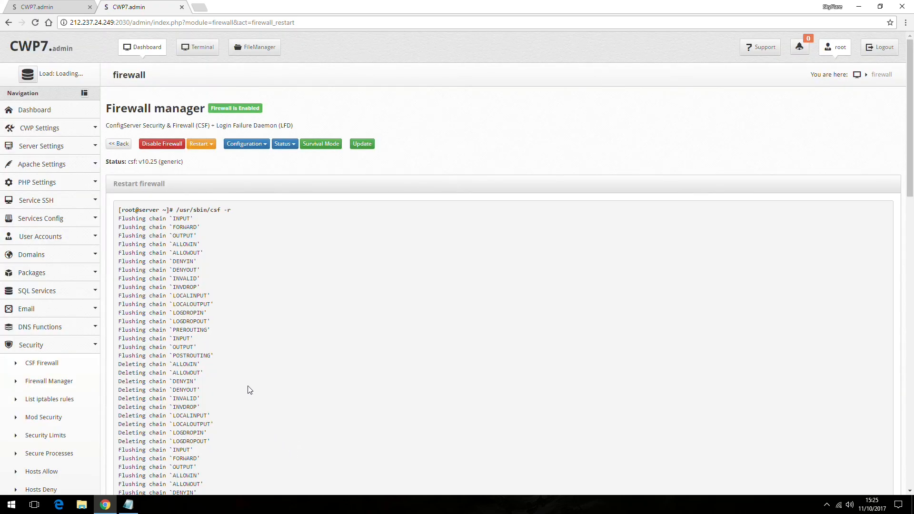
{"action": "scroll", "coordinate": [248, 389], "scroll_direction": "down", "scroll_amount": 5}
{"action": "scroll", "coordinate": [248, 389], "scroll_direction": "down", "scroll_amount": 1}
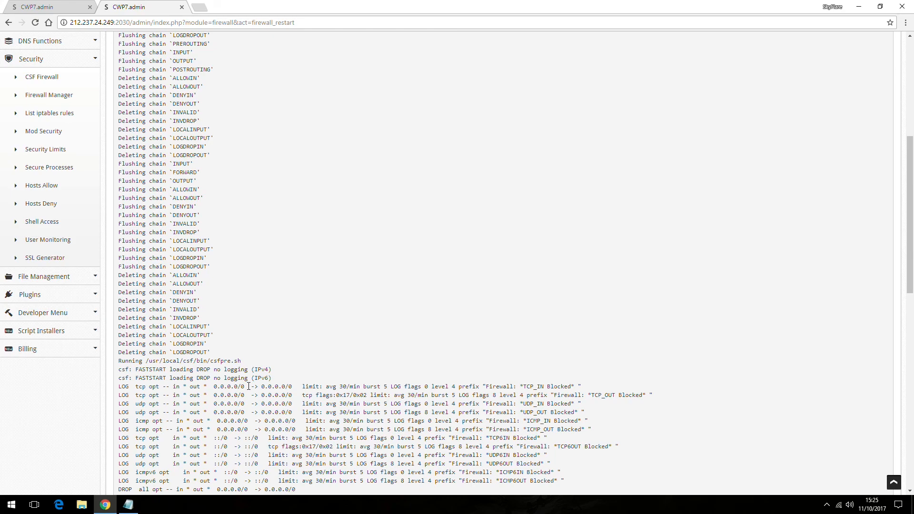
{"action": "scroll", "coordinate": [248, 386], "scroll_direction": "down", "scroll_amount": 1}
{"action": "left_click_drag", "start_coordinate": [910, 159], "coordinate": [876, 106]}
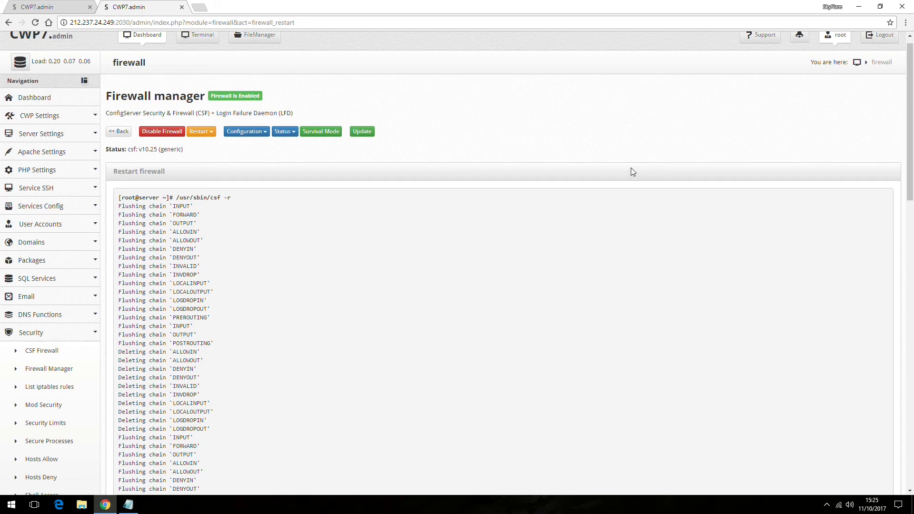